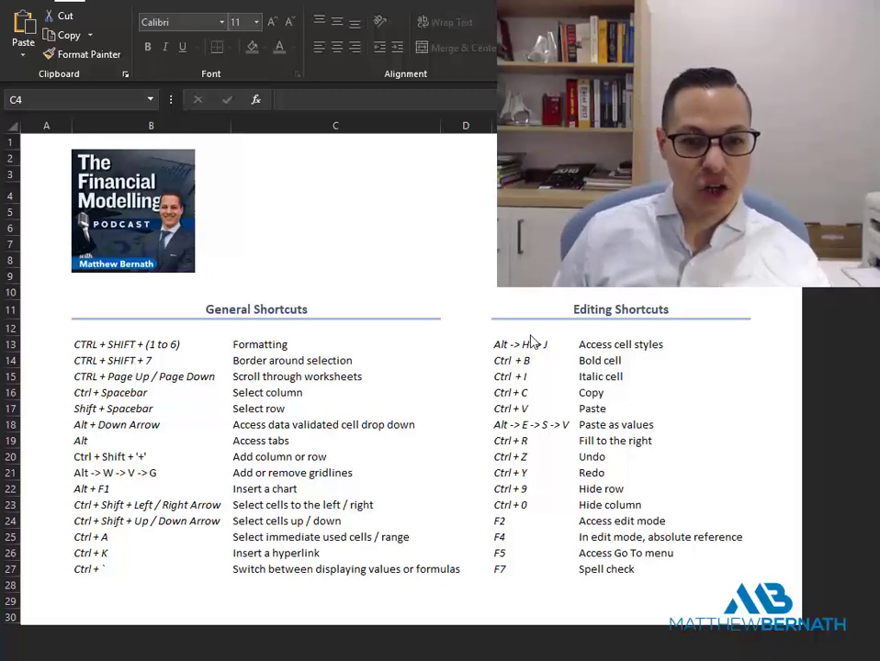
Browse the list of recently used functions in the function library without inserting any function
key("alt")
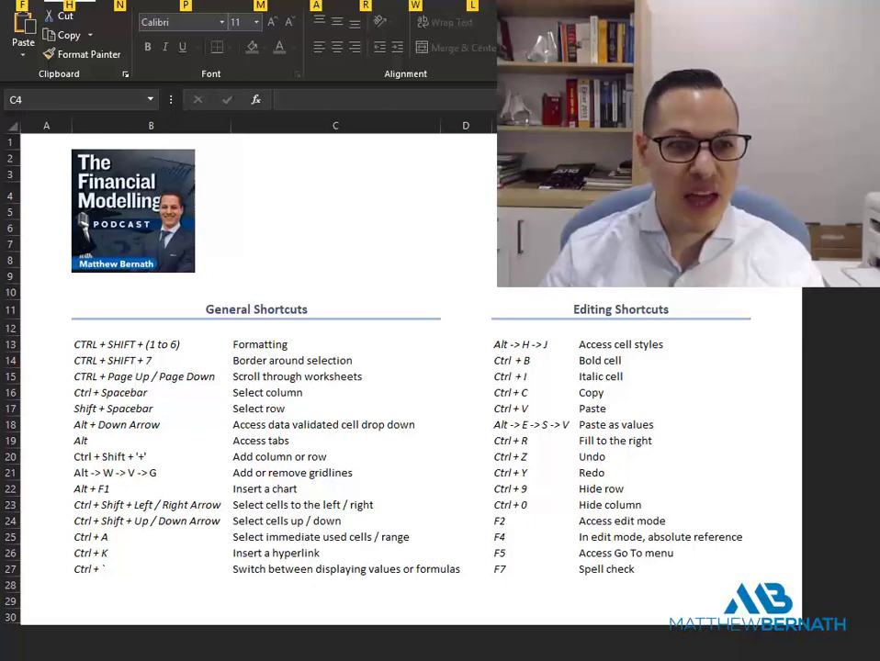
key("m")
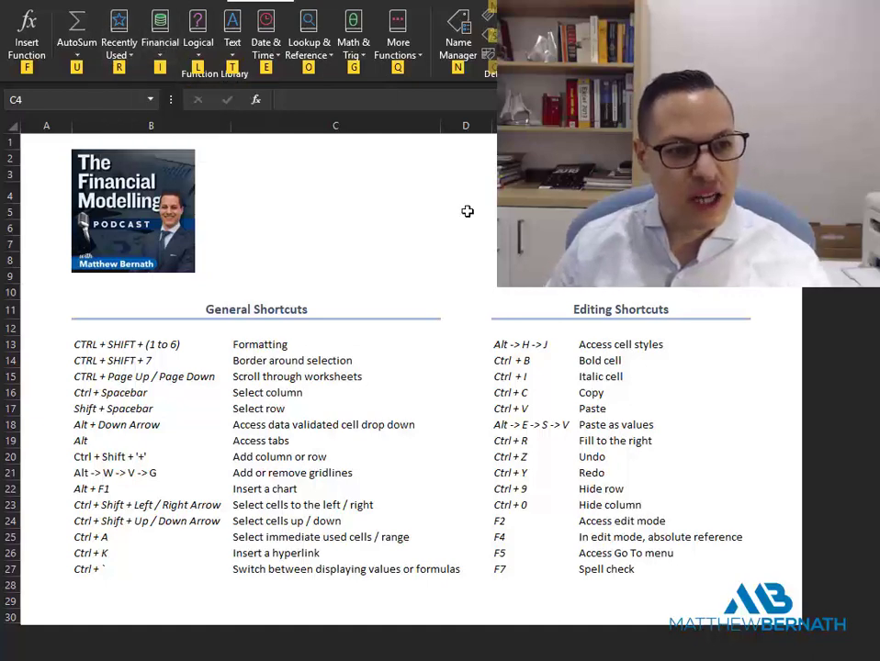
key("r")
key("Down")
key("Down")
key("Down")
key("Down")
key("Down")
key("Down")
key("Down")
key("Down")
key("Down")
key("Down")
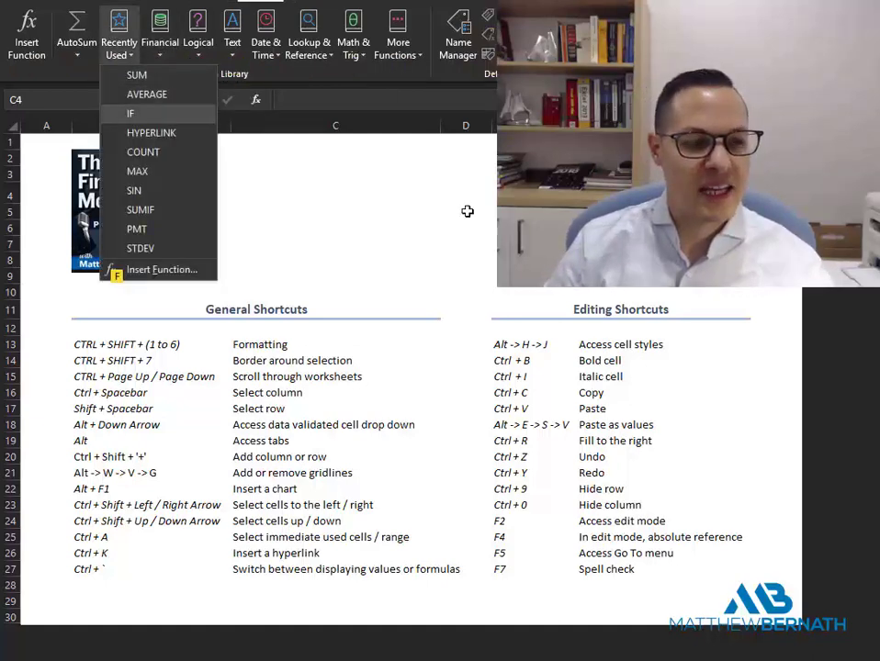
key("Up")
key("Up")
key("Up")
key("Up")
key("Up")
key("Up")
key("Up")
key("Up")
key("Up")
key("Up")
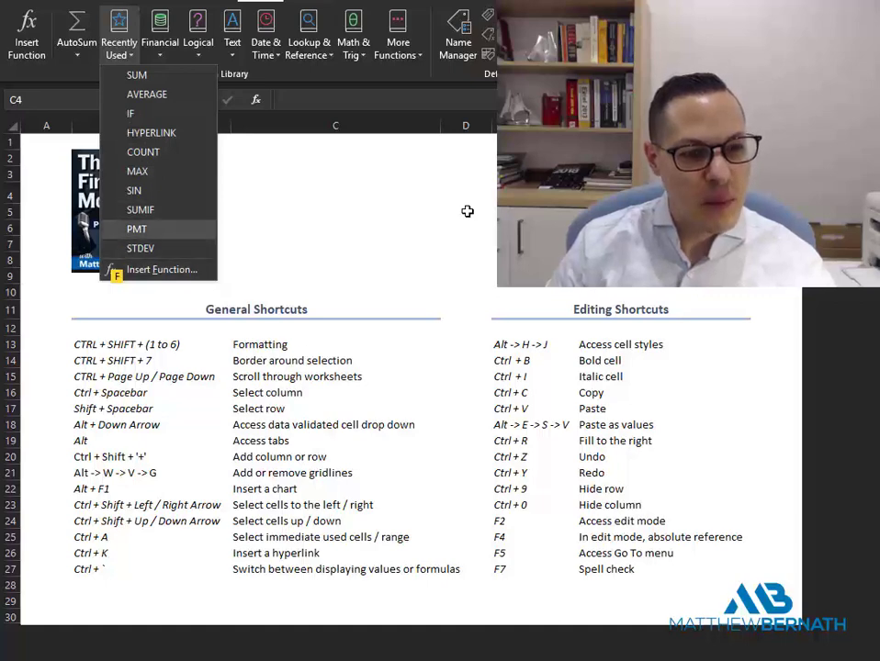
key("Down")
key("Down")
key("Down")
key("Down")
key("Down")
key("Down")
key("Down")
key("Down")
key("Down")
key("Down")
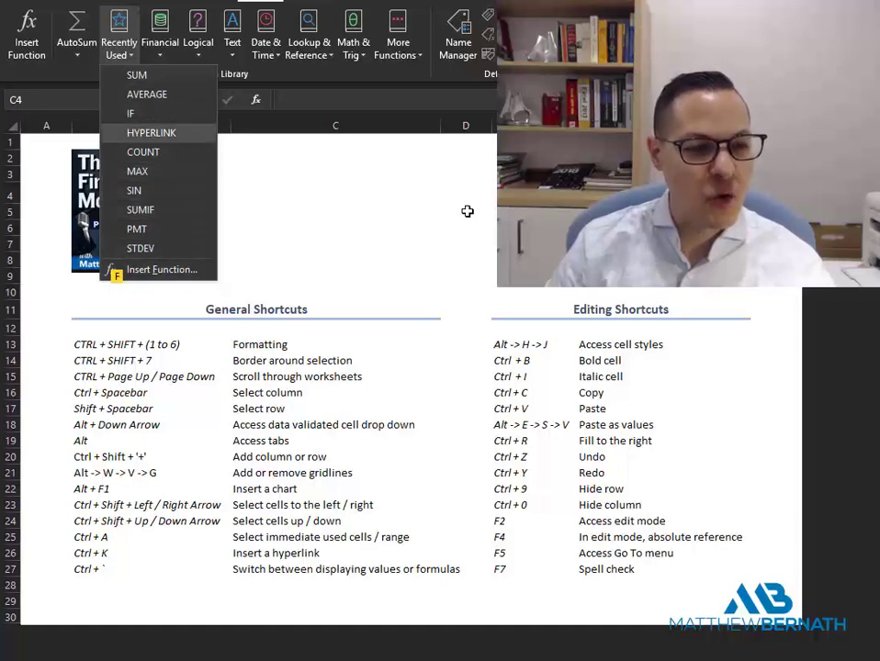
key("Escape")
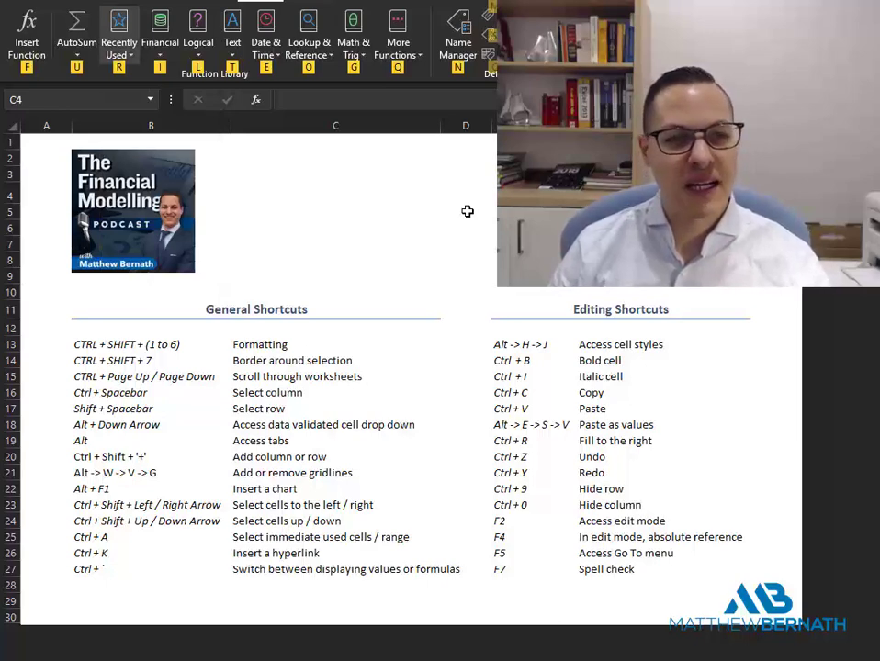
key("Escape")
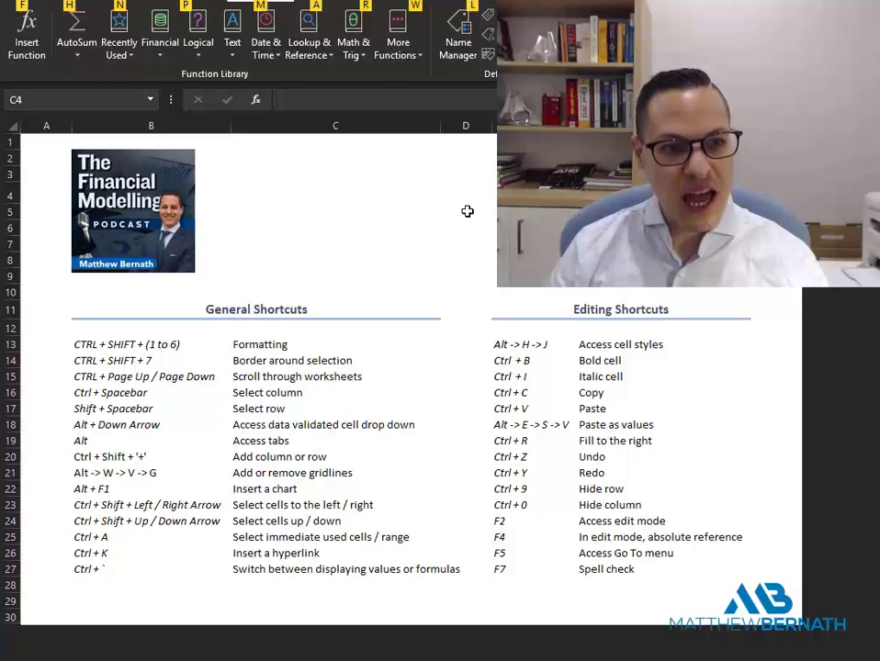
Look over the data commands and the reviewing commands using their access-key hints
key("a")
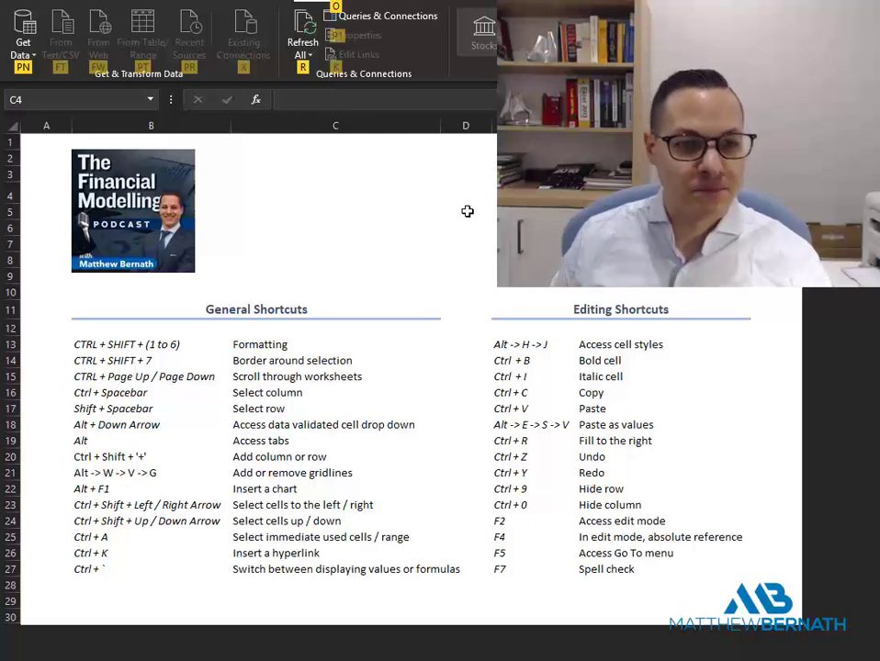
key("alt")
key("alt")
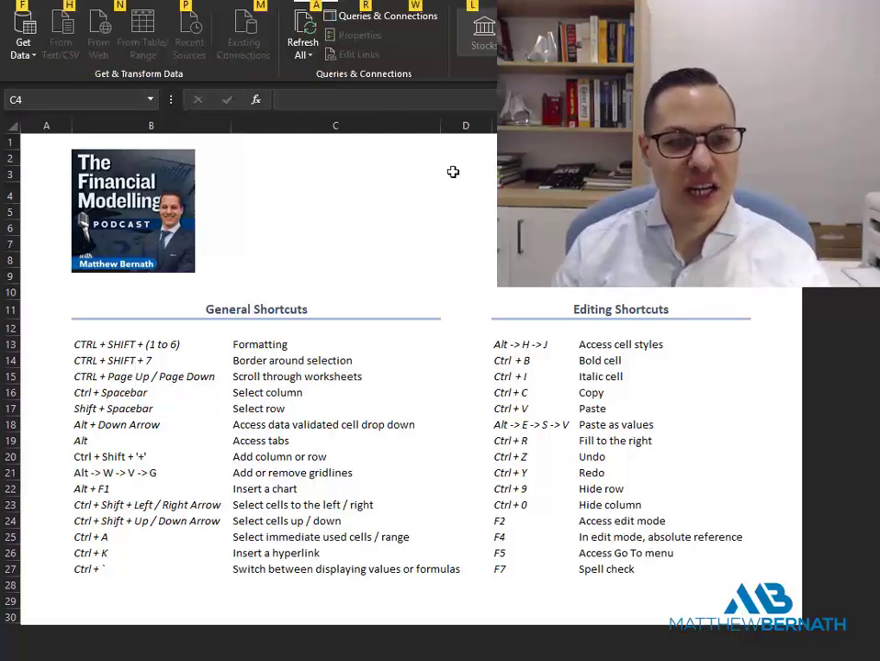
key("r")
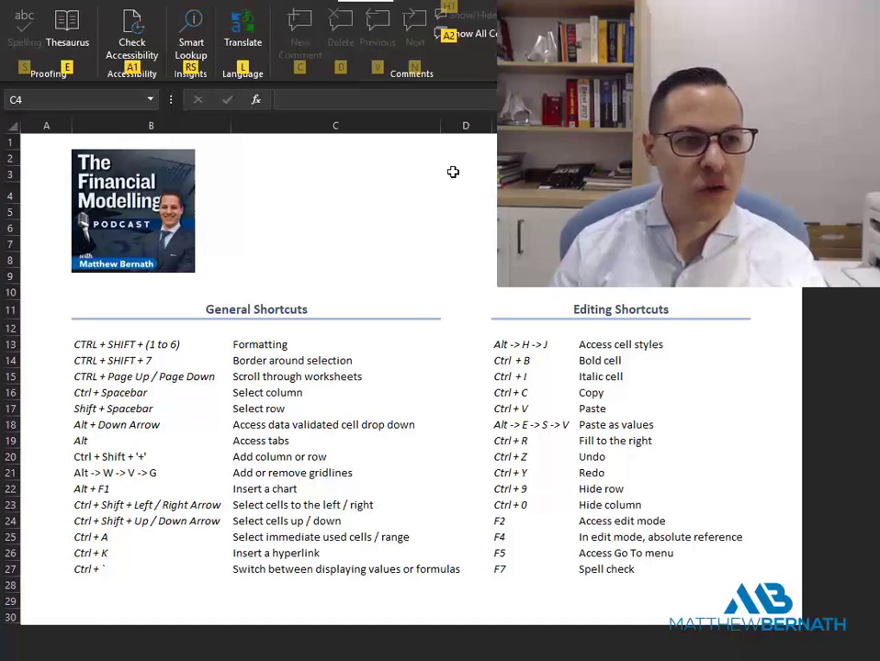
key("alt")
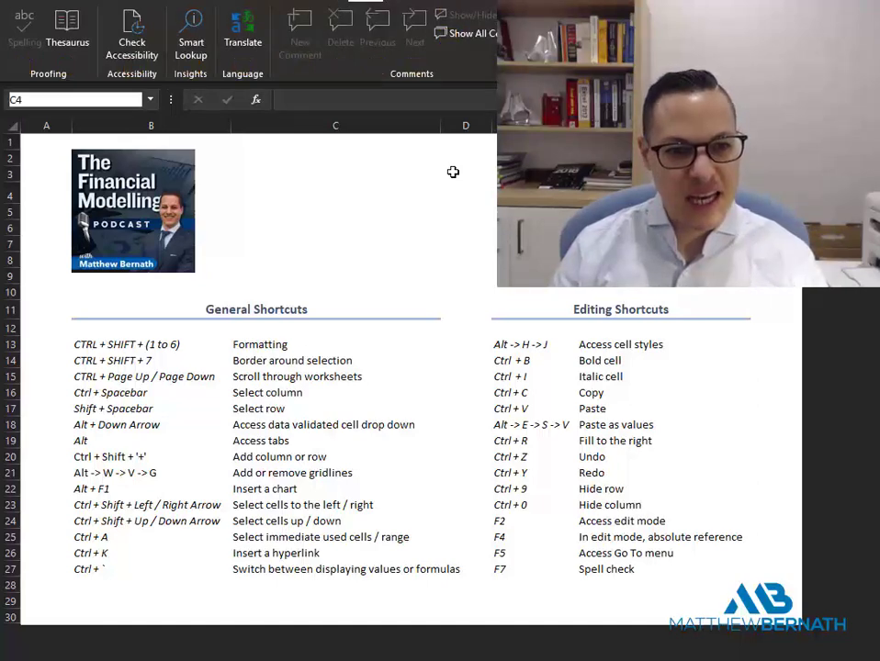
key("Escape")
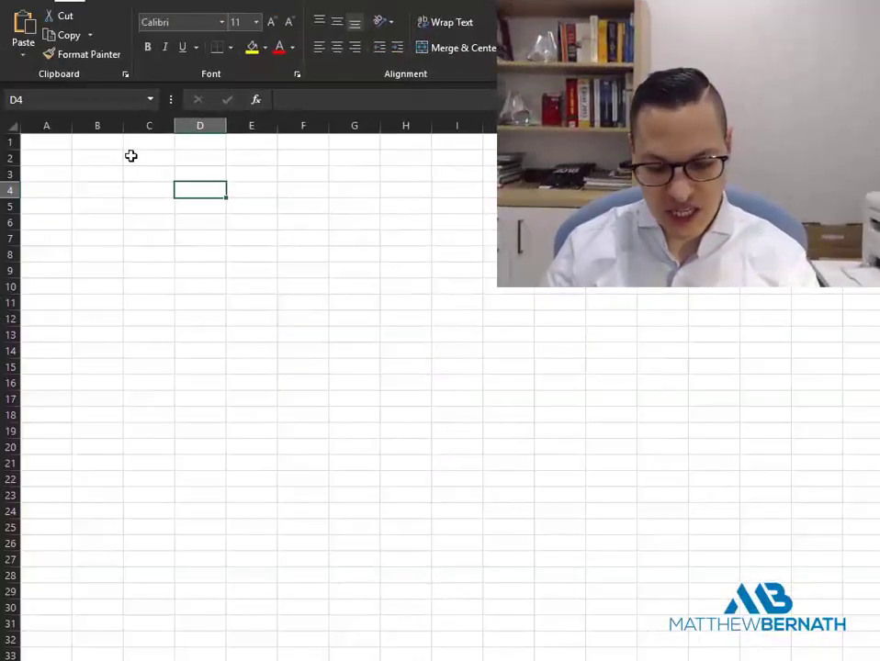
Enter 100000 in cell D4 and keep that cell selected
type("100000")
key("Return")
key("Up")
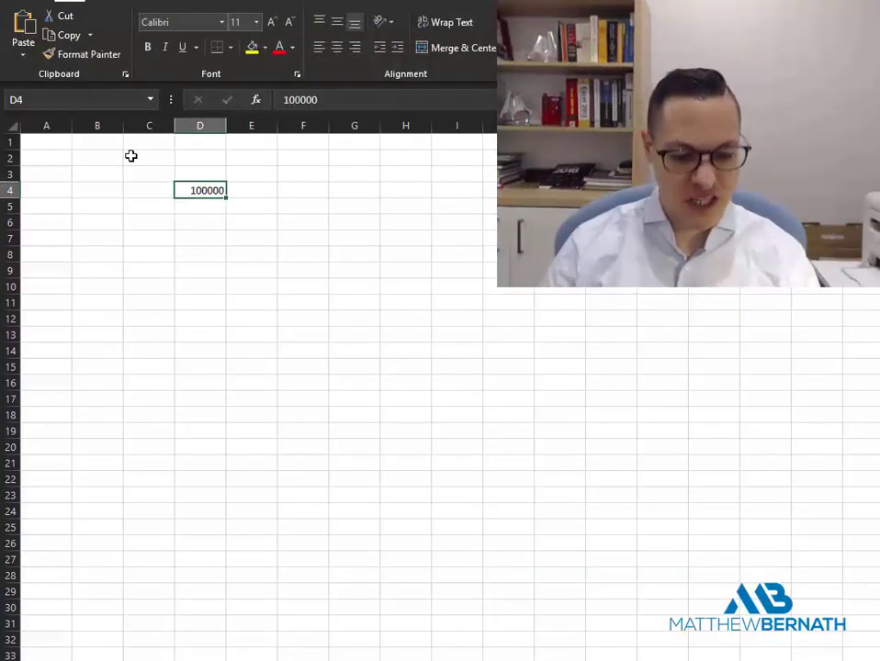
Try the number, time, date, currency and percentage formats one after another on cell D4
key("ctrl+shift+1")
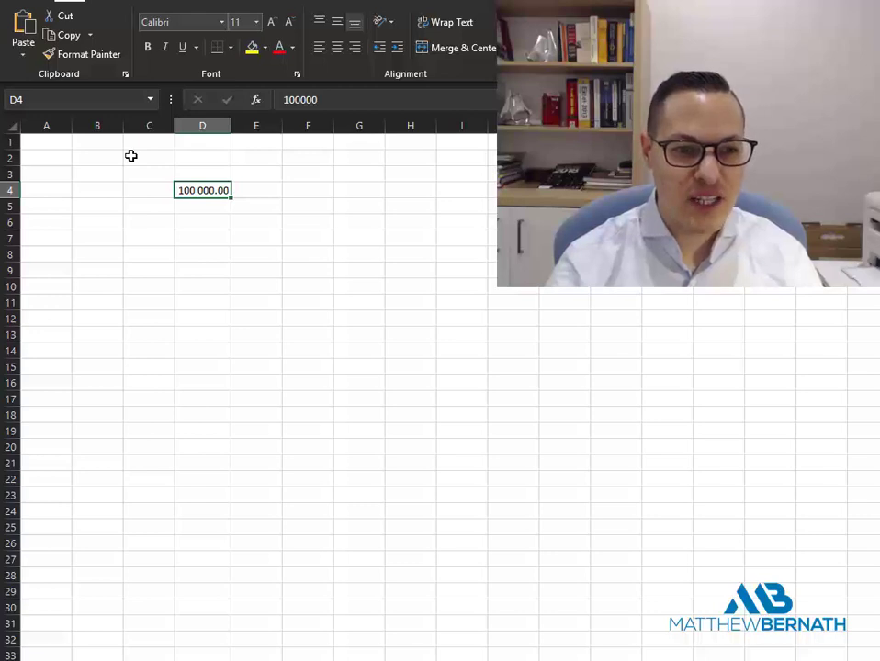
key("ctrl+shift+2")
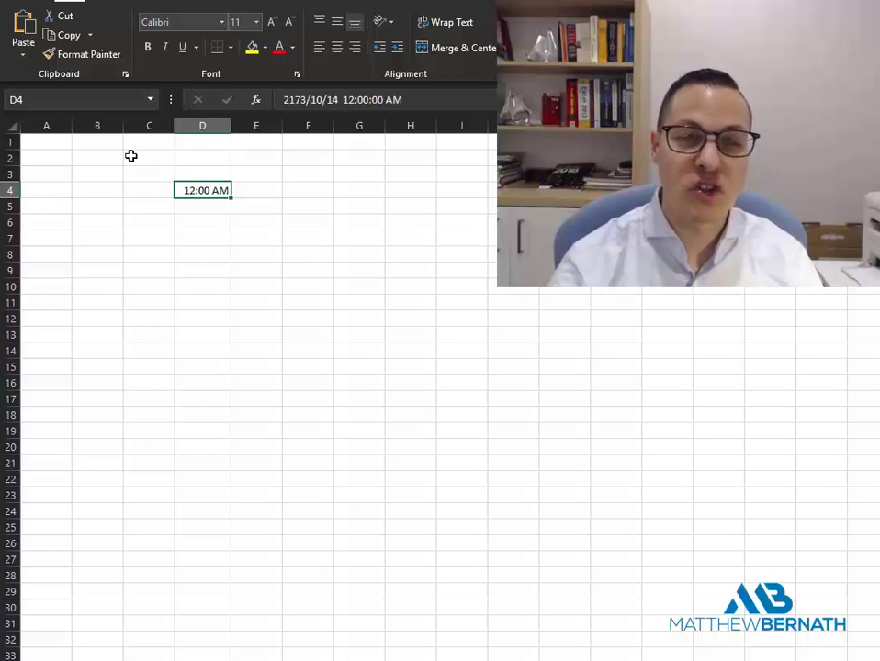
key("ctrl+shift+3")
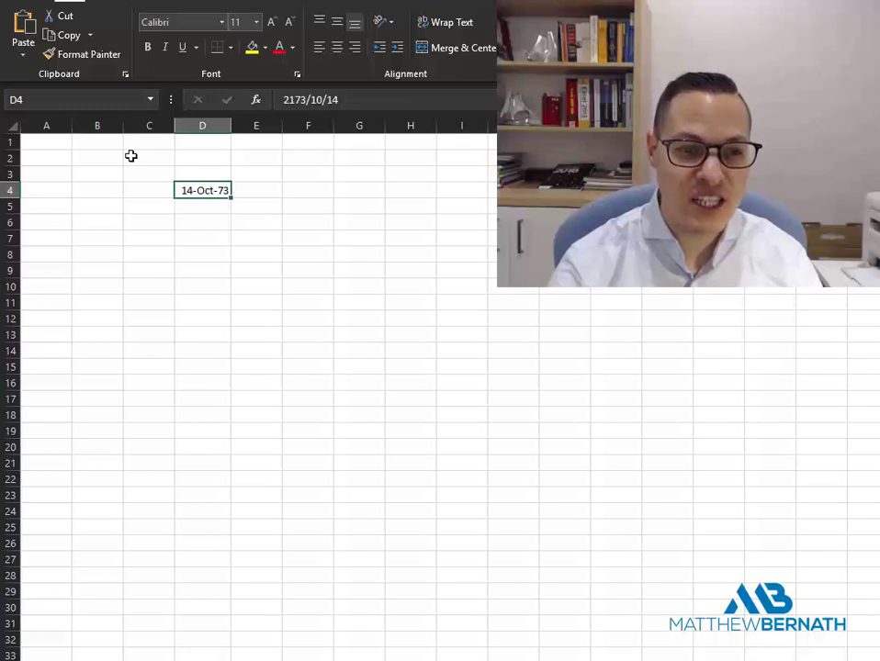
key("ctrl+shift+4")
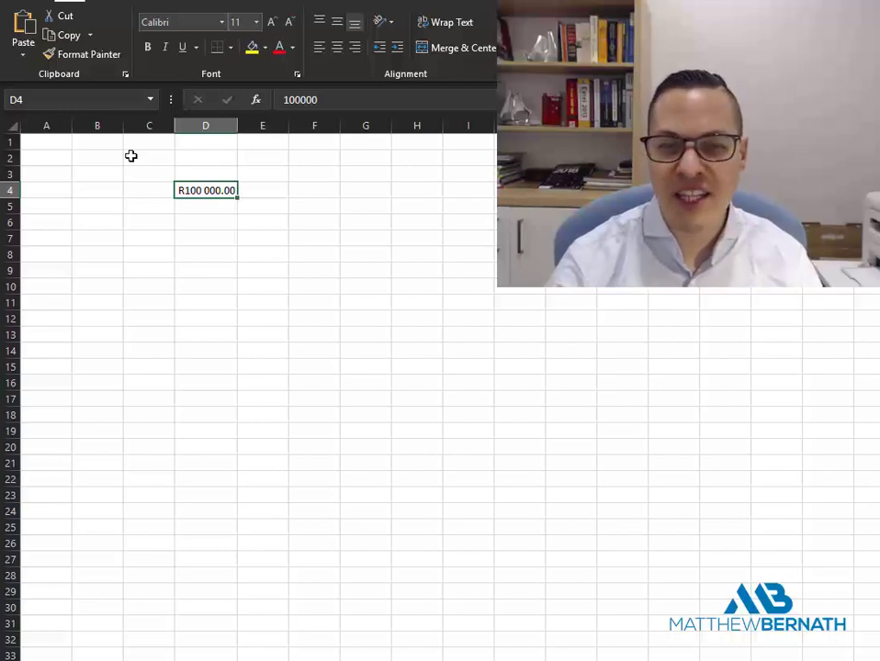
key("ctrl+shift+5")
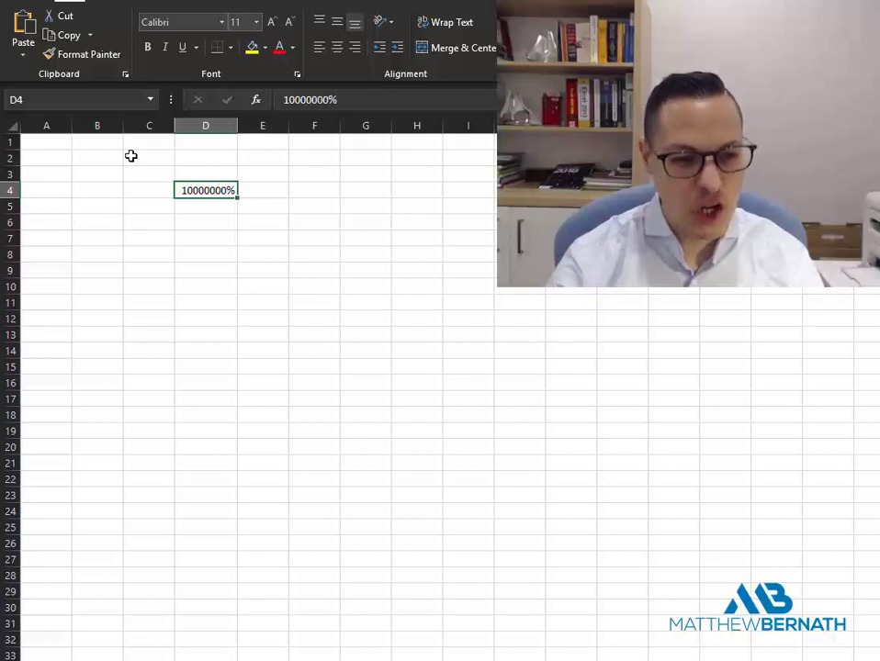
Apply the scientific number format and an outline border to cell D4
key("ctrl+shift+6")
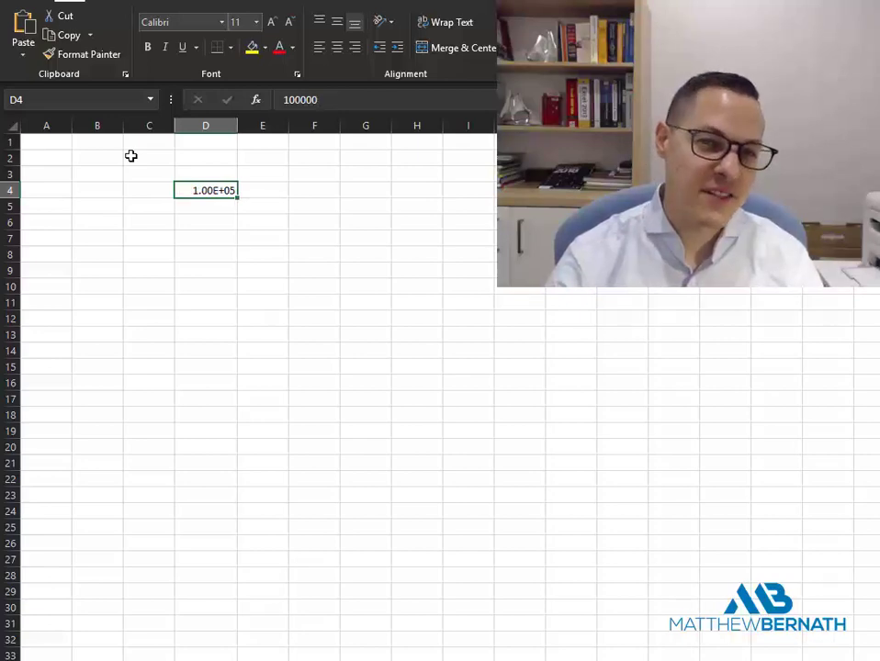
key("Return")
key("Down")
key("Down")
key("Down")
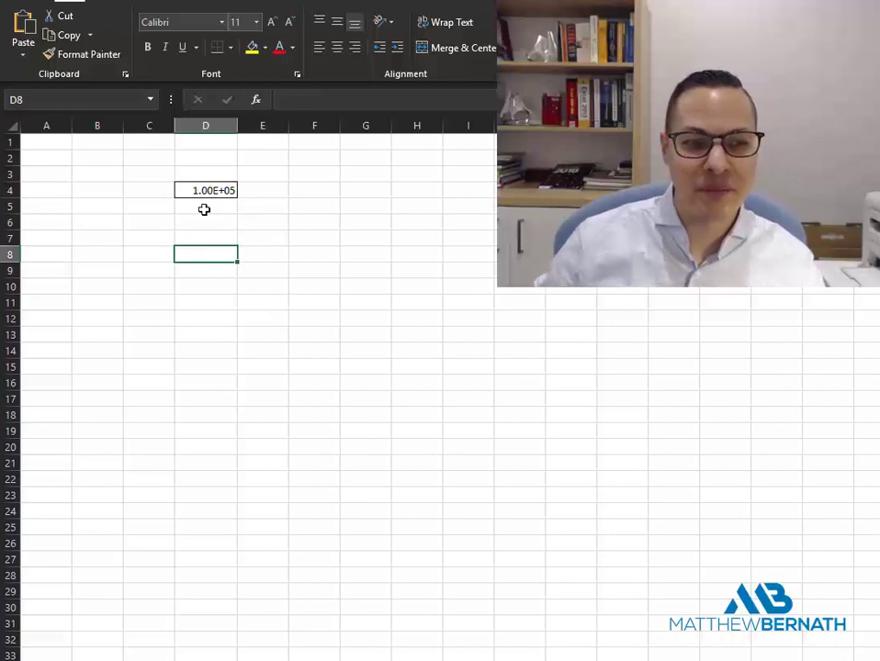
Enter a formula in cell D6 that references cell D4 (=D4)
key("Up")
key("Up")
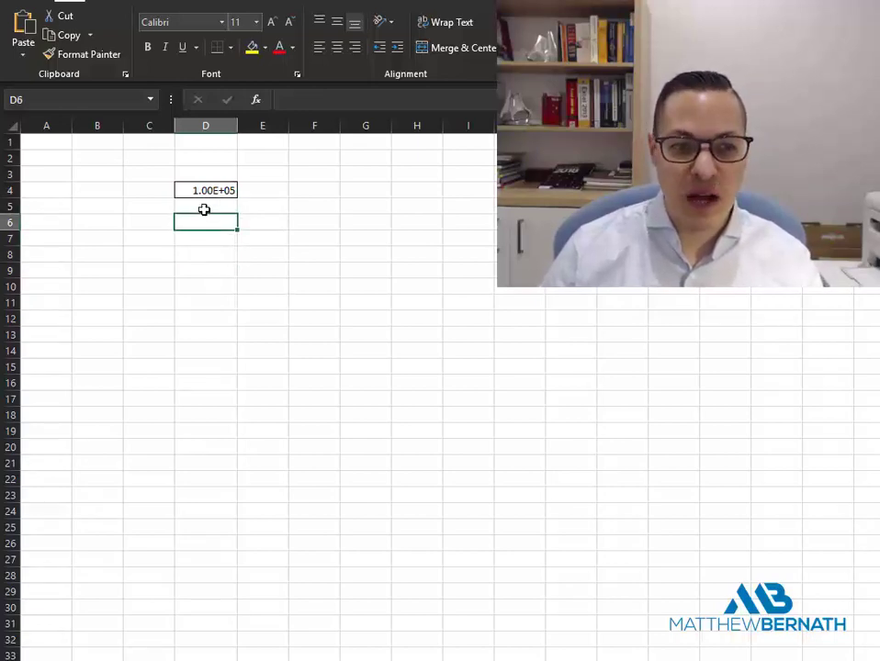
type("=")
key("Up")
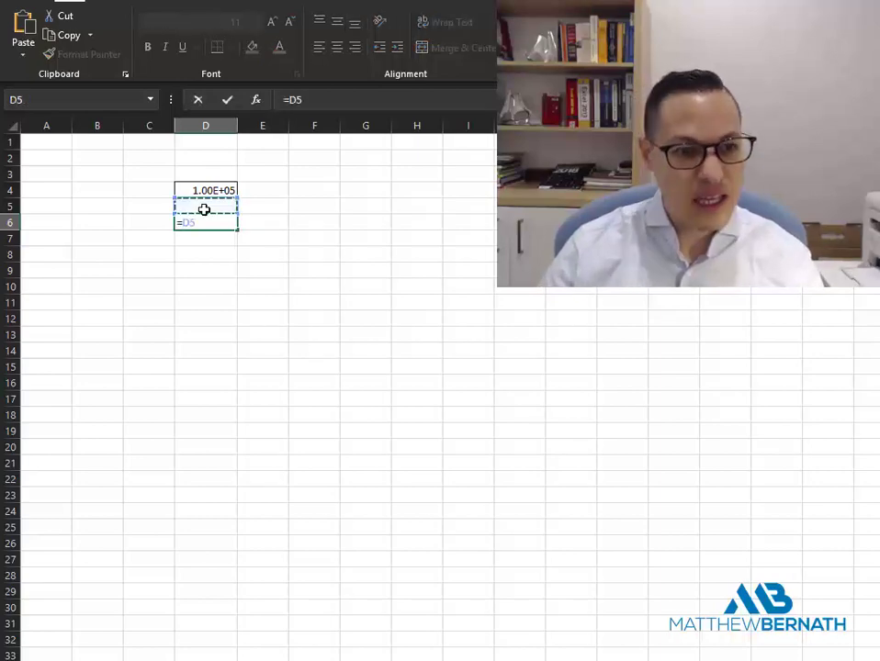
key("Up")
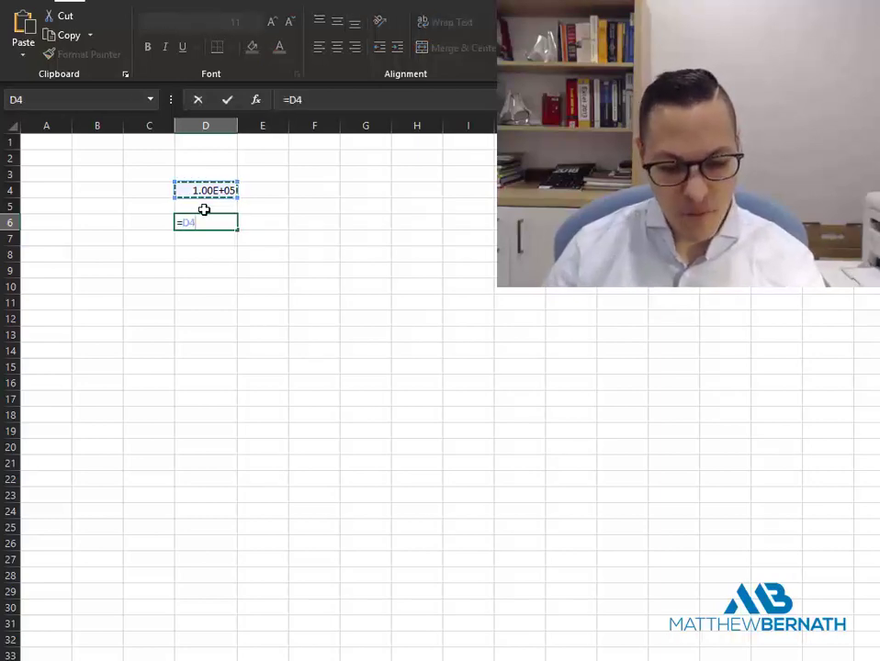
key("Return")
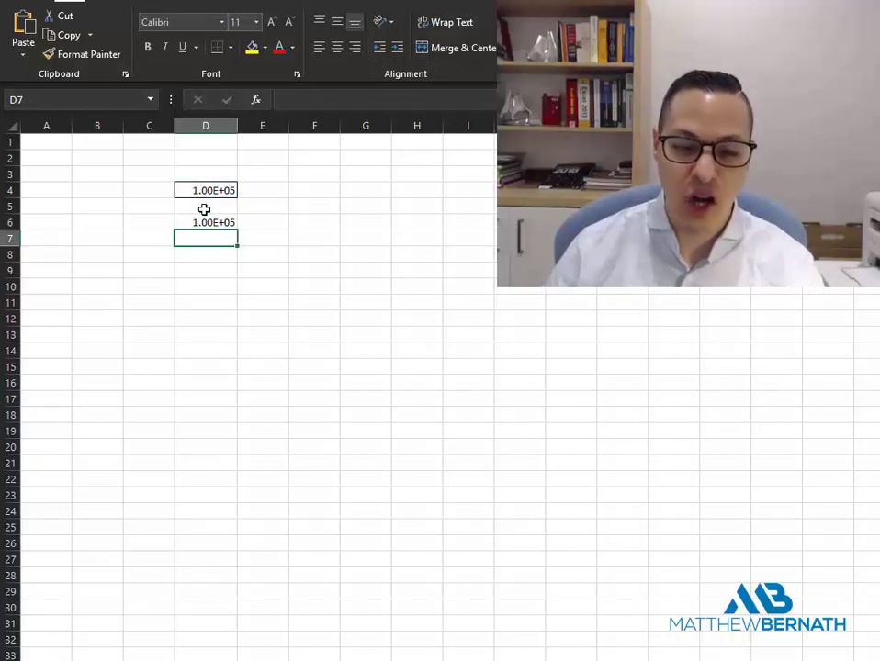
Cycle the D4 reference in D6's formula through its absolute and mixed forms, and leave it relative as =D4
key("Up")
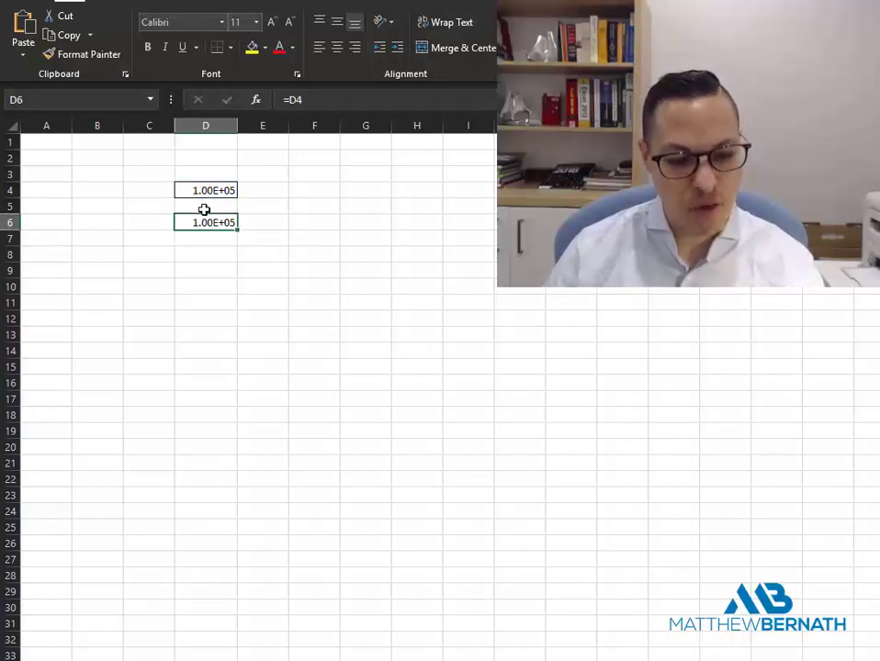
key("F2")
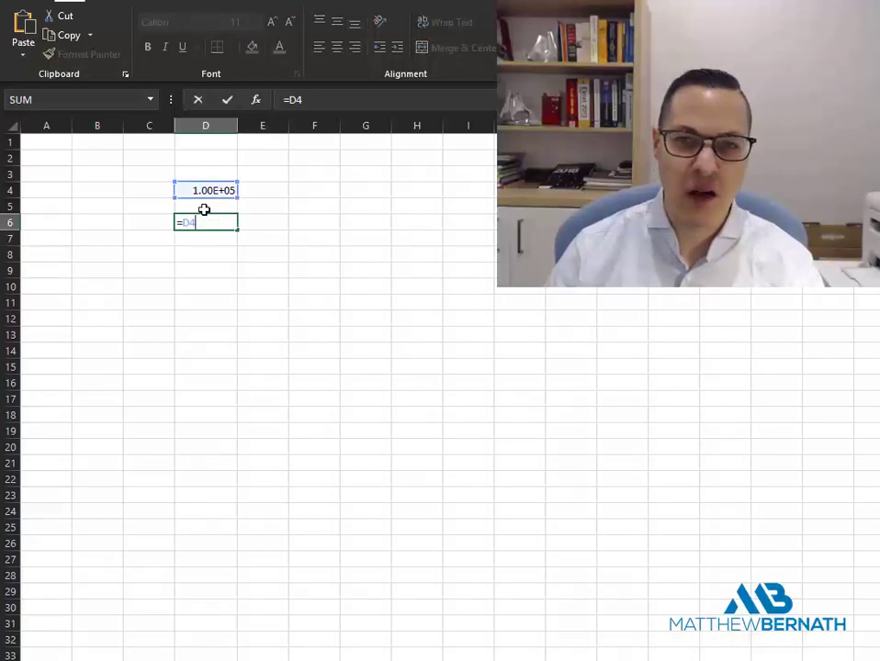
key("F4")
key("F4")
key("F4")
key("F4")
key("F4")
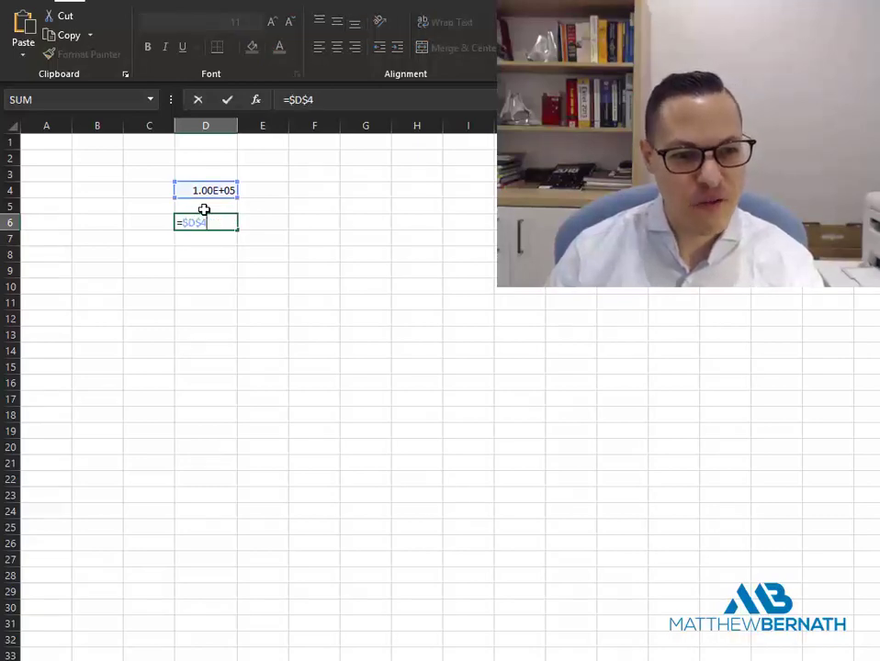
key("F4")
key("F4")
key("F4")
key("F4")
key("F4")
key("F4")
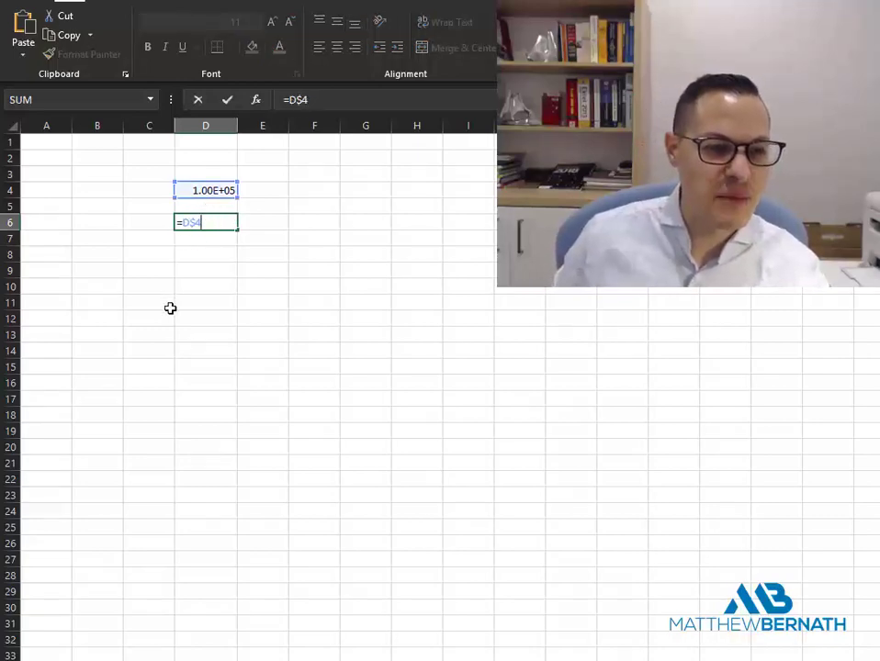
key("F4")
key("F4")
key("F4")
key("F4")
key("F4")
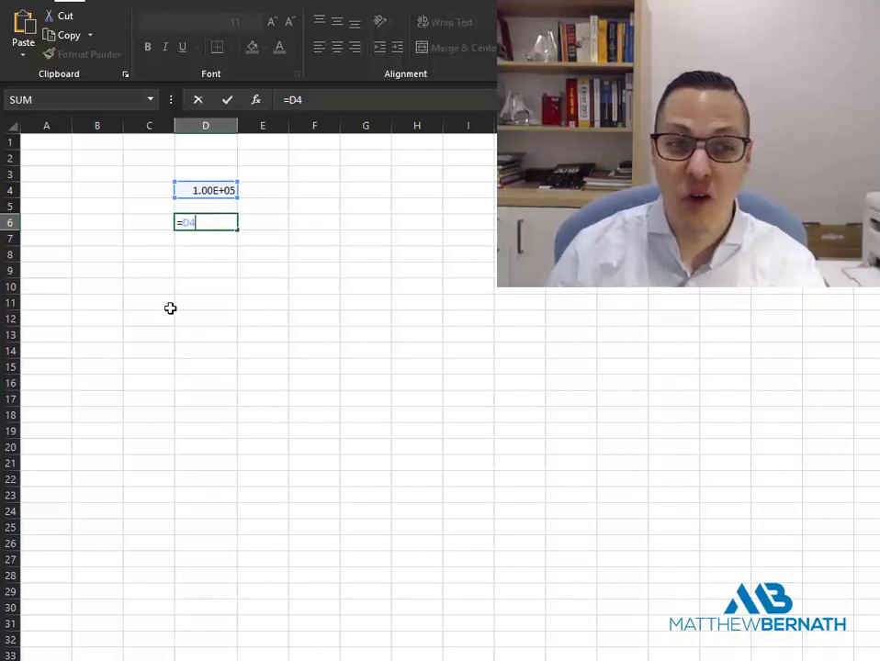
key("Return")
Copy the formula from D6 into D12 and inspect which cell the pasted formula references
key("Up")
key("ctrl+c")
key("Down")
key("Down")
key("Up")
key("Up")
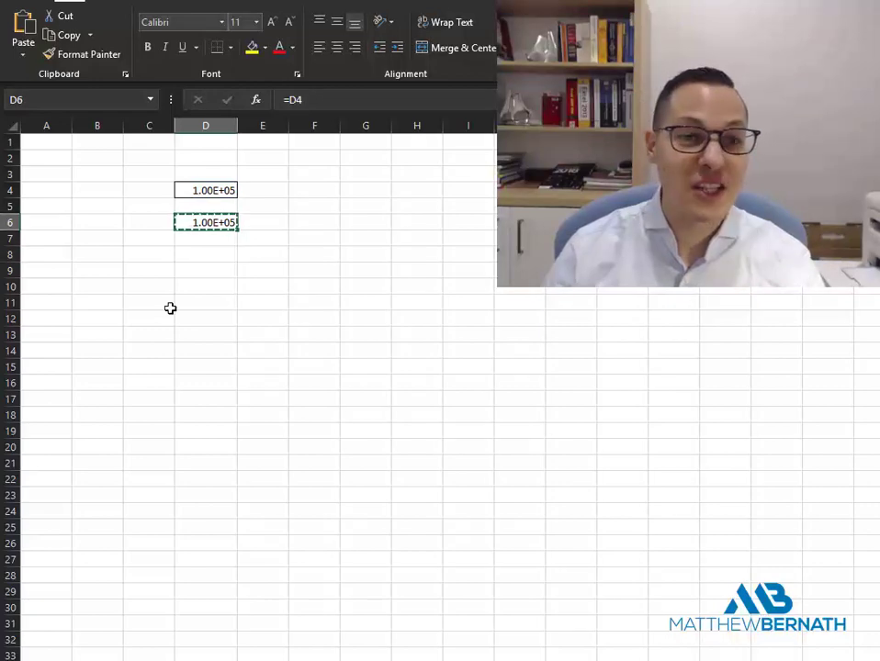
key("Down")
key("Down")
key("Down")
key("Down")
key("Down")
key("Down")
key("ctrl+v")
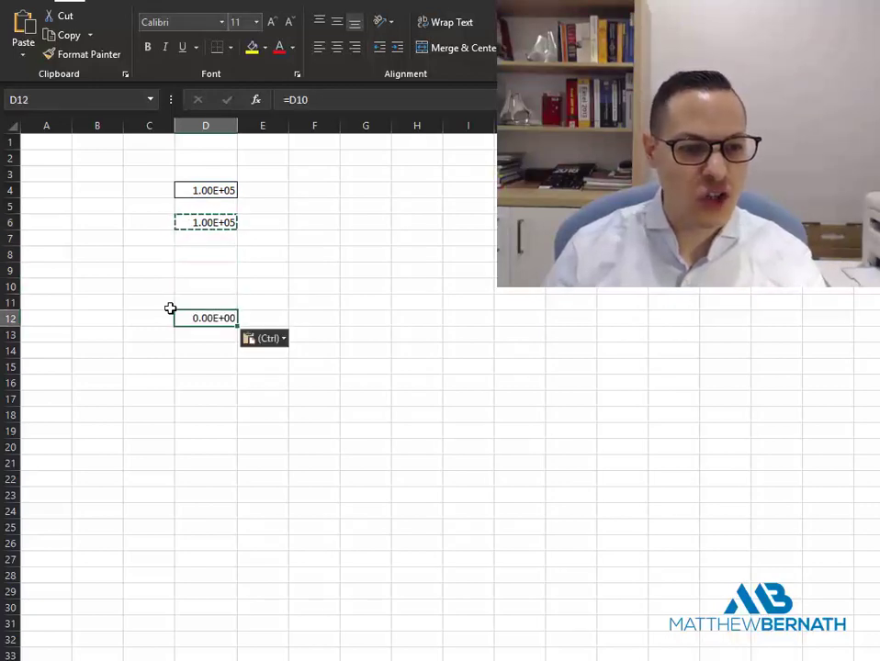
key("F2")
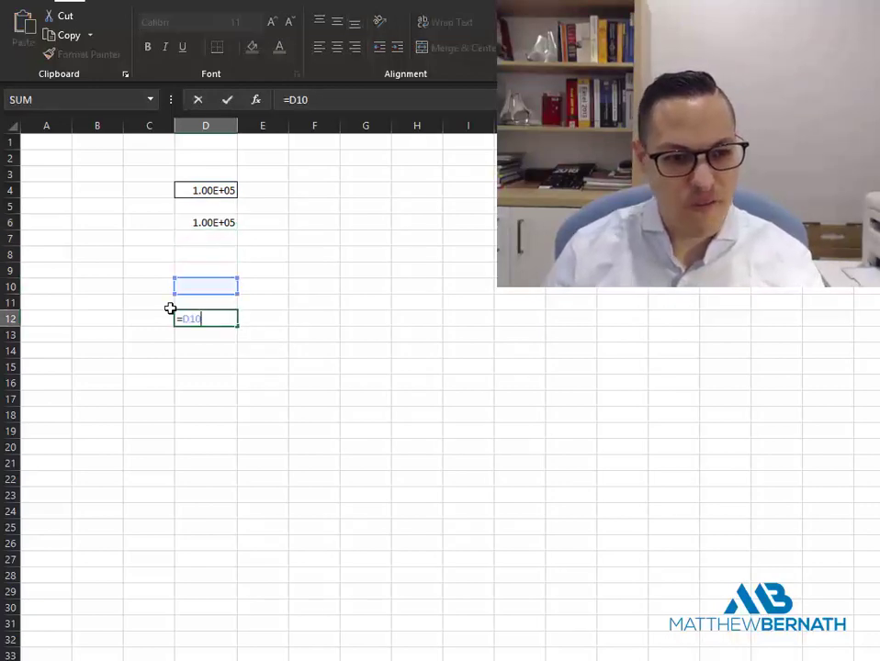
key("Escape")
Copy cell D6 and paste only its value into D12, replacing the formula there
key("Up")
key("Up")
key("Up")
key("Up")
key("Up")
key("Up")
key("ctrl+c")
key("Down")
key("Down")
key("Down")
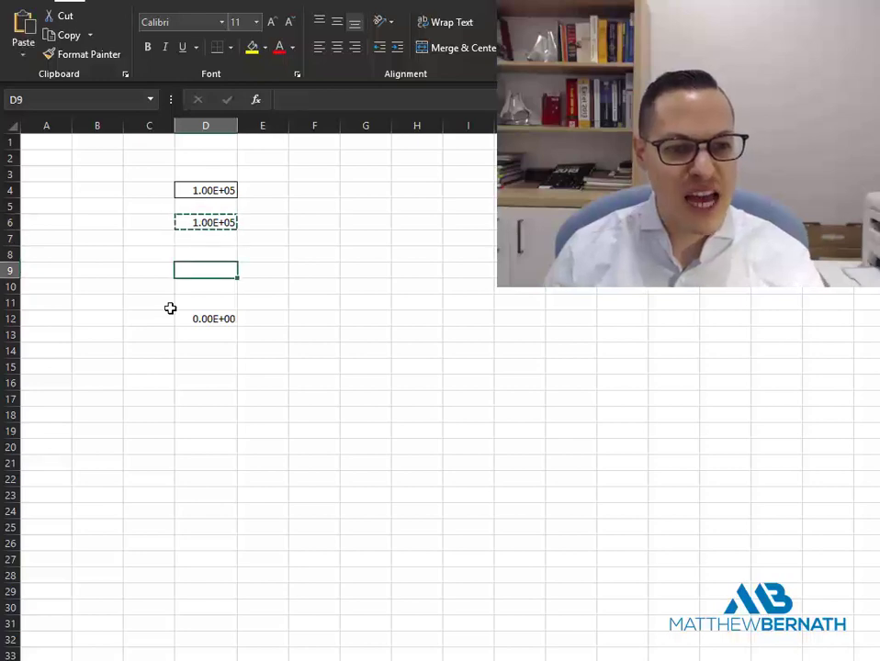
key("Down")
key("Down")
key("Down")
key("alt")
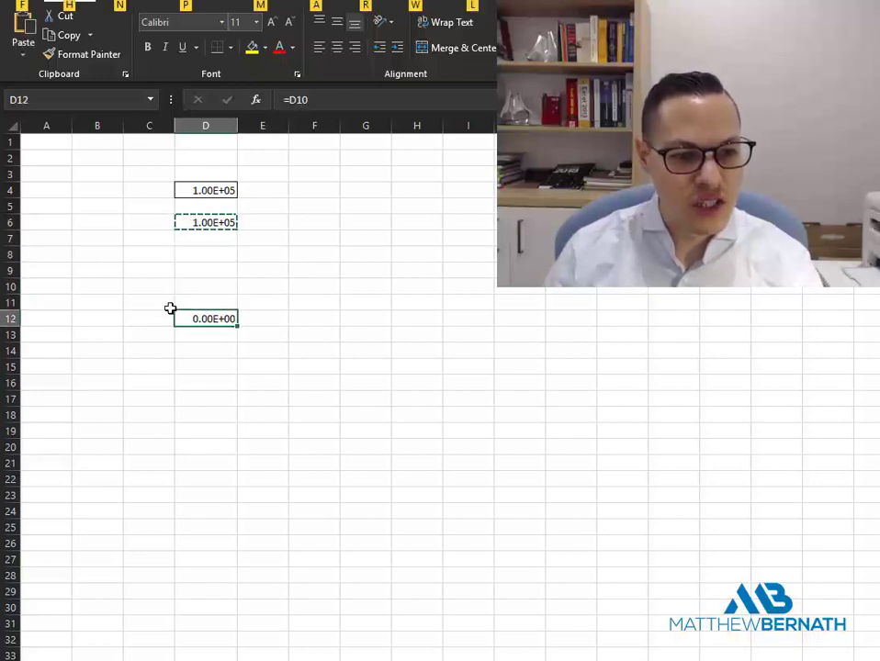
key("Escape")
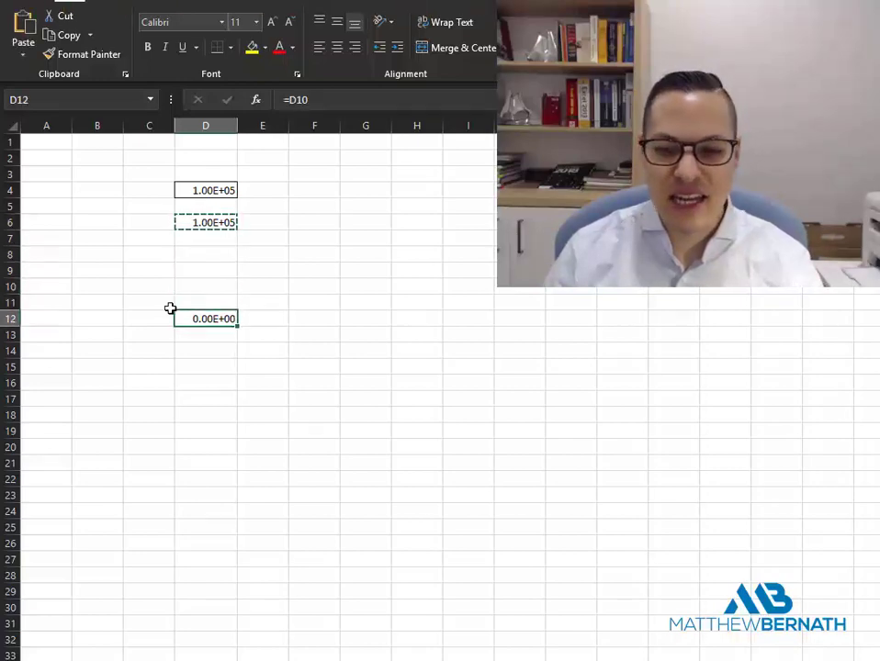
key("ctrl+alt+v")
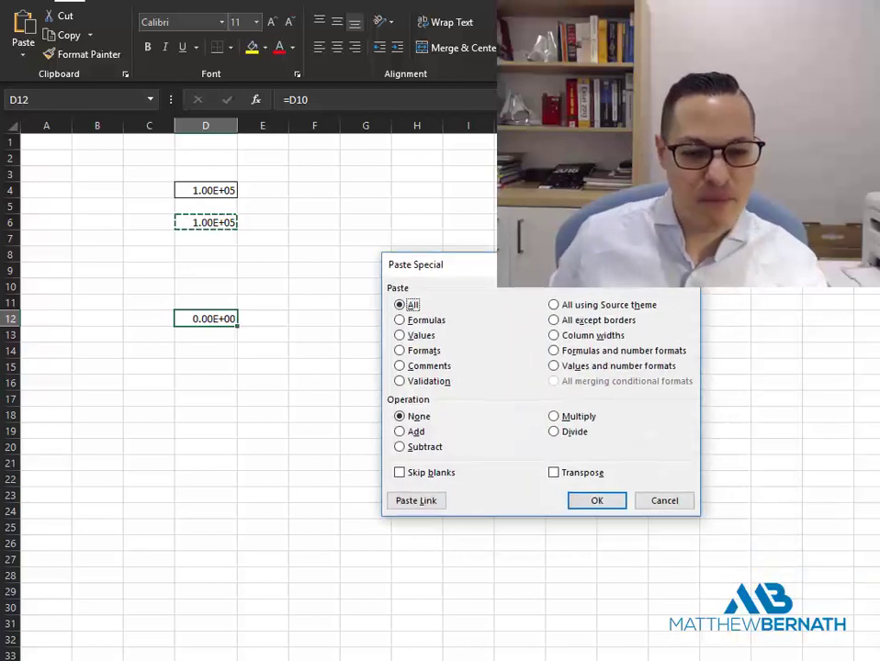
left_click_drag(477, 261, 364, 184)
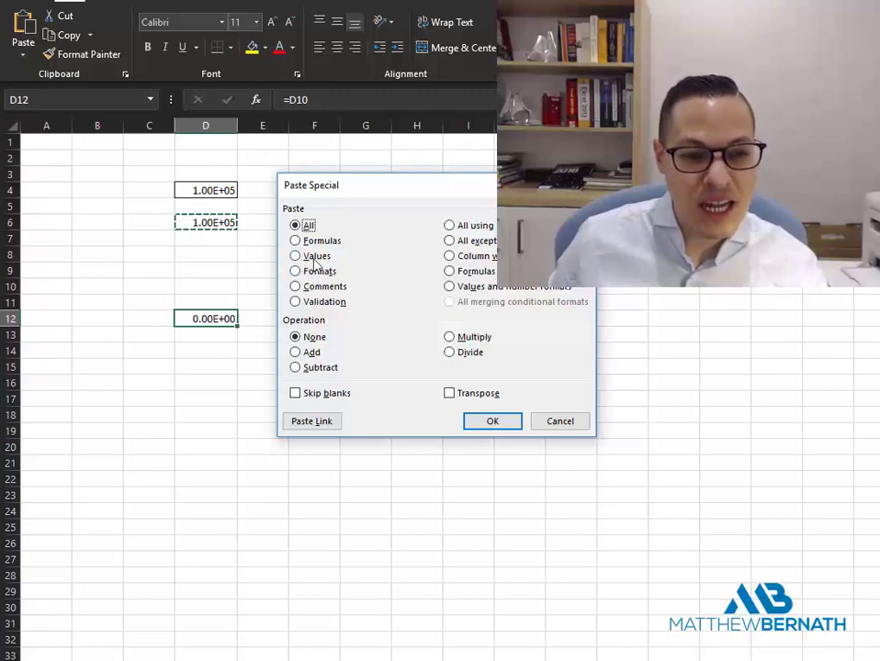
key("v")
key("Return")
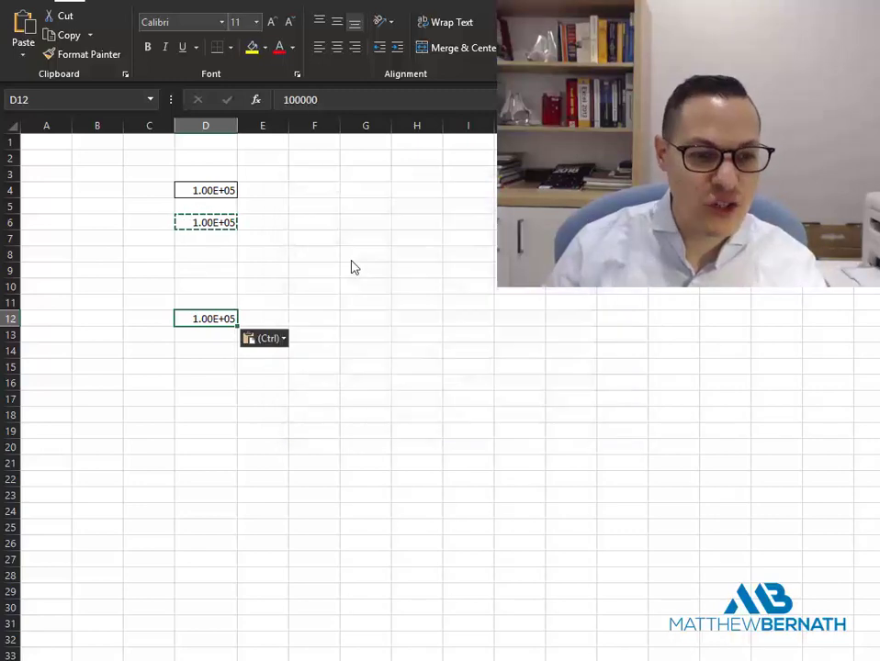
key("Down")
key("Up")
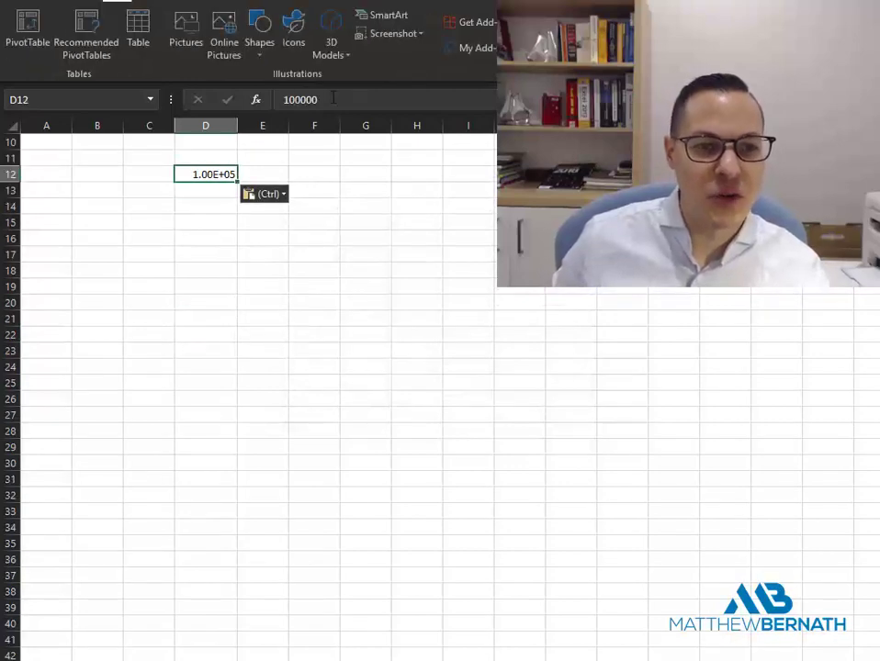
scroll(359, 281, "up", 3)
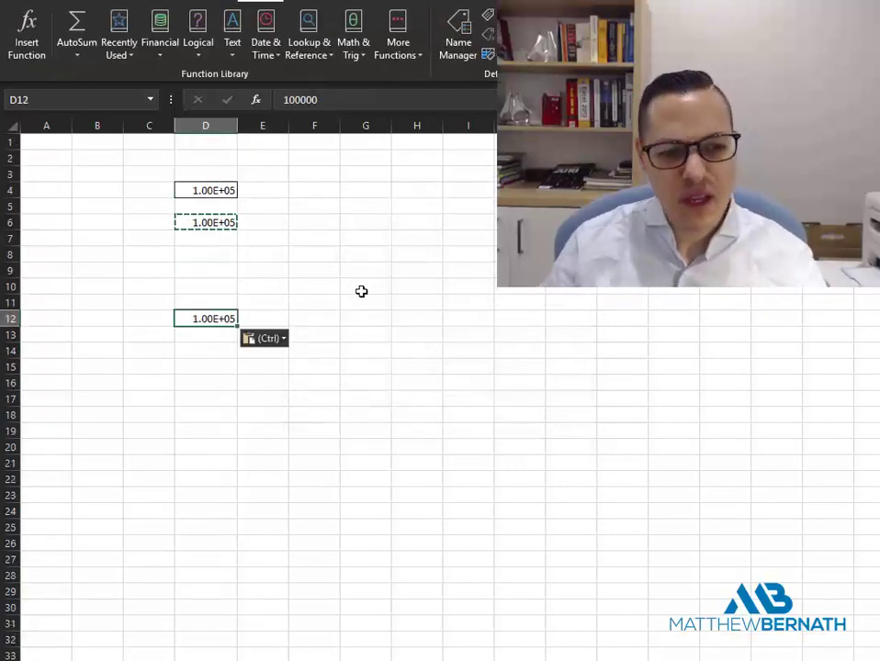
key("ctrl+c")
key("Down")
key("ctrl+alt+v")
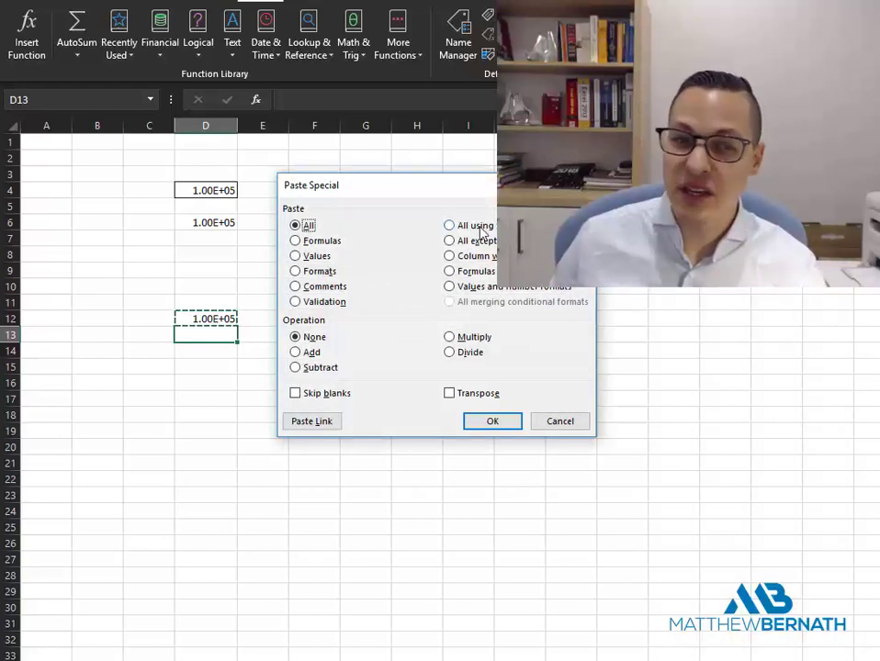
key("Escape")
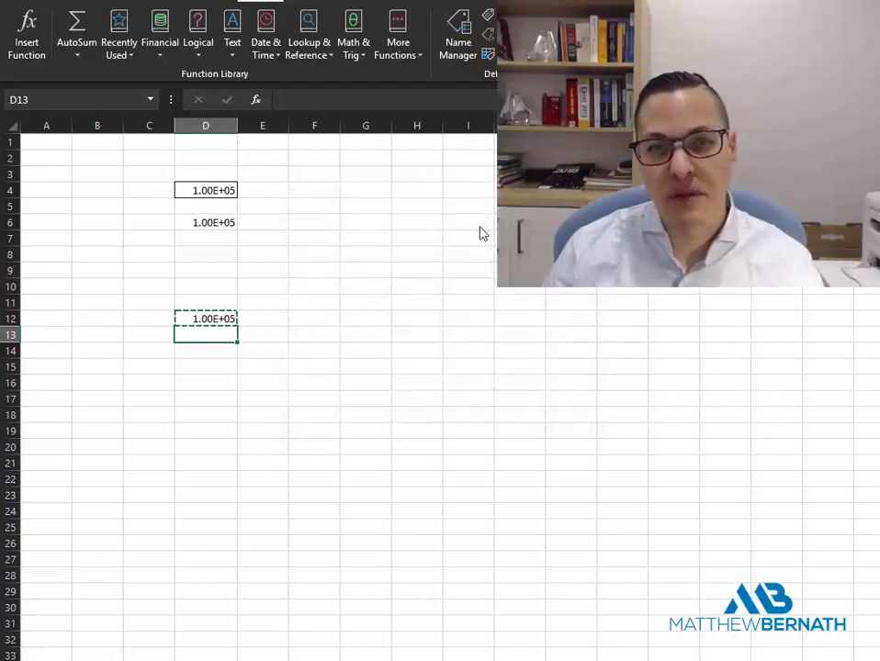
Fill the value of D12 down through D16
key("Up")
key("shift+Down")
key("shift+Down")
key("shift+Down")
key("shift+Down")
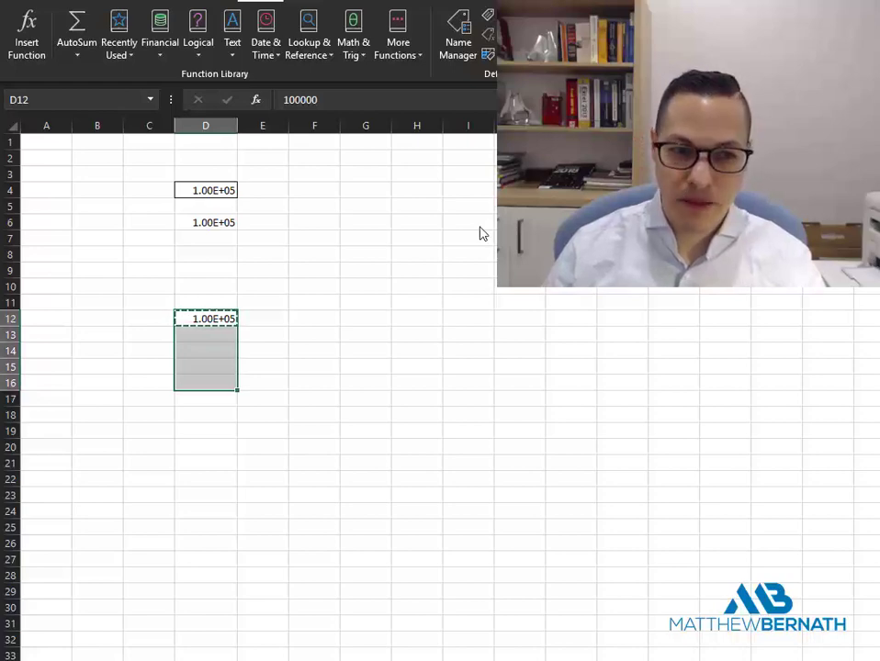
key("ctrl+v")
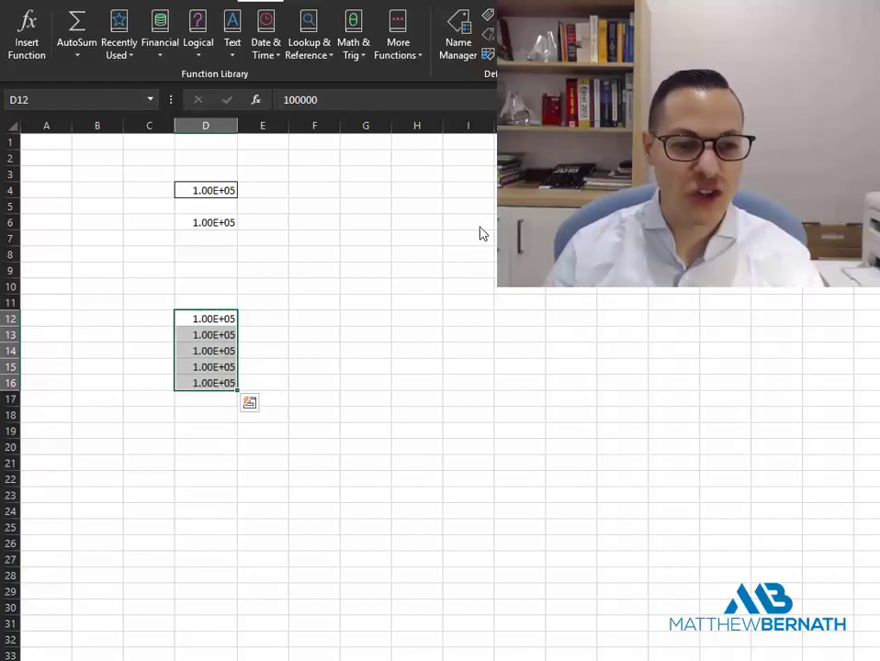
Fill the value of D12 across to H12 and check the filled cells along row 12
key("Up")
key("Down")
key("shift+Right")
key("shift+Right")
key("shift+Right")
key("shift+Right")
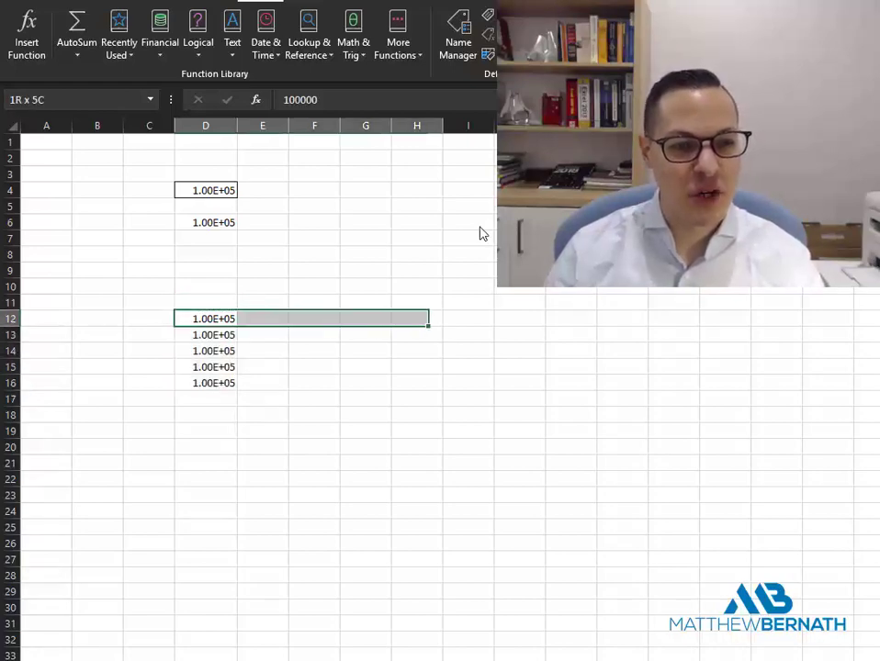
key("ctrl+v")
key("Up")
key("Down")
key("Right")
key("Right")
key("Right")
key("Right")
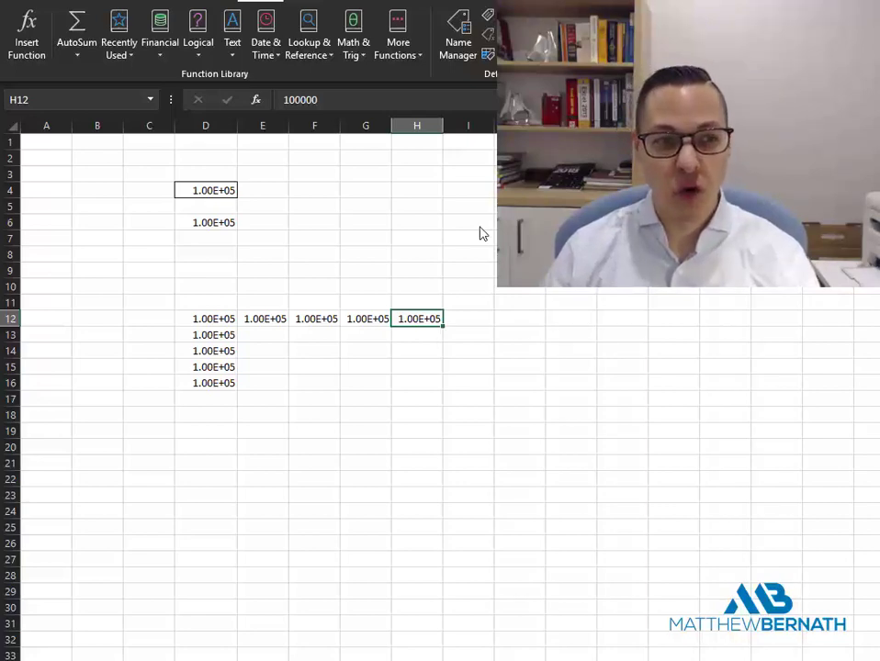
key("alt")
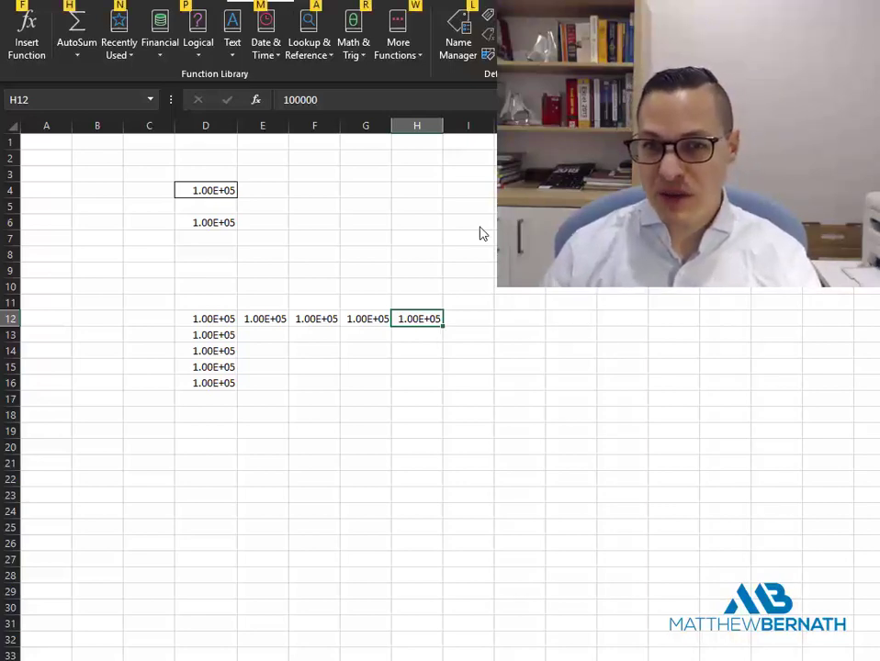
key("alt")
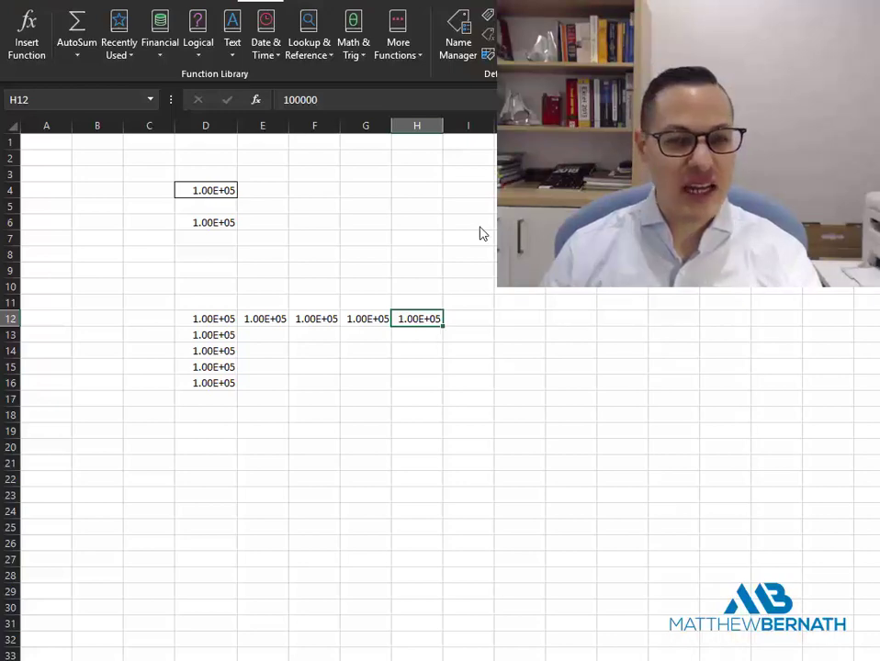